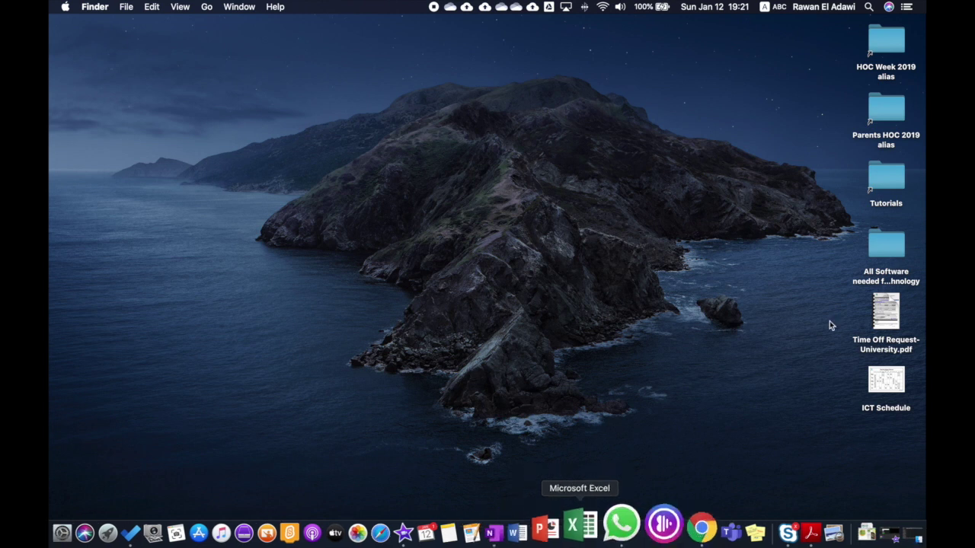
Search Spotlight for 'word' and launch Microsoft Word from the top result
click(868, 7)
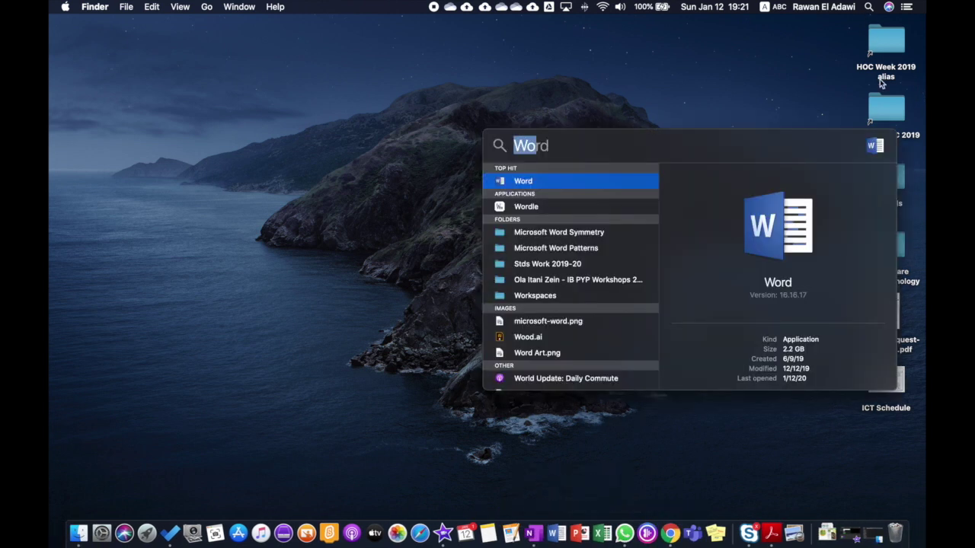
text(wo)
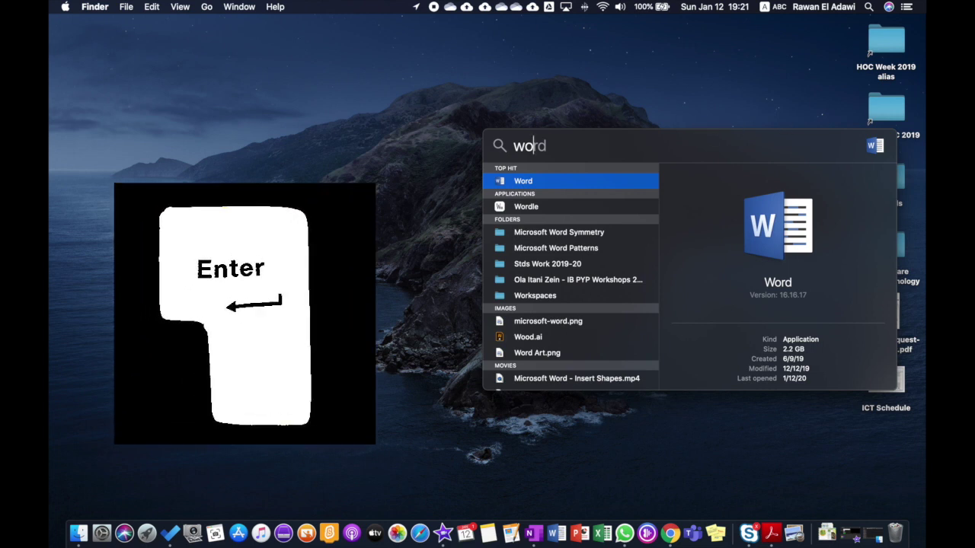
key(Return)
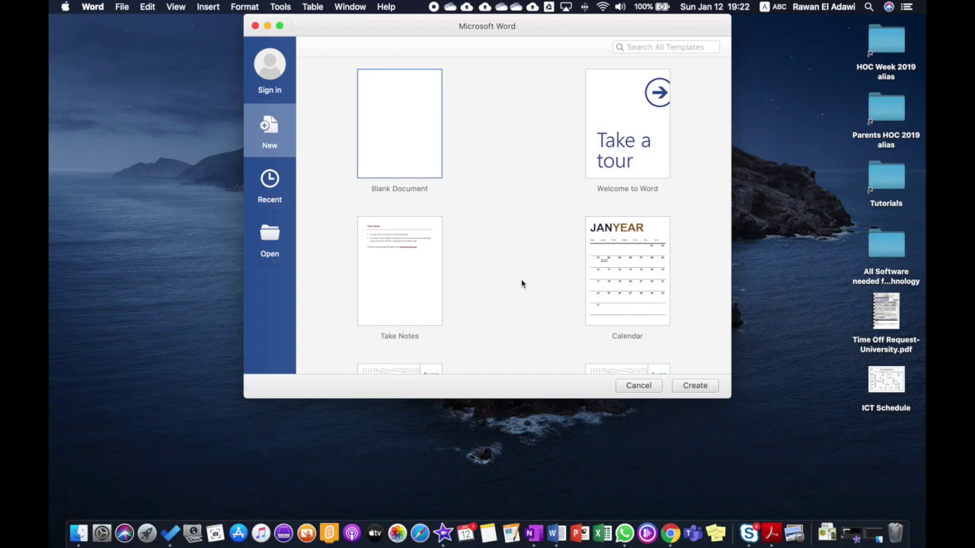
Create a new blank document and widen the Word window to show the full page width
click(410, 145)
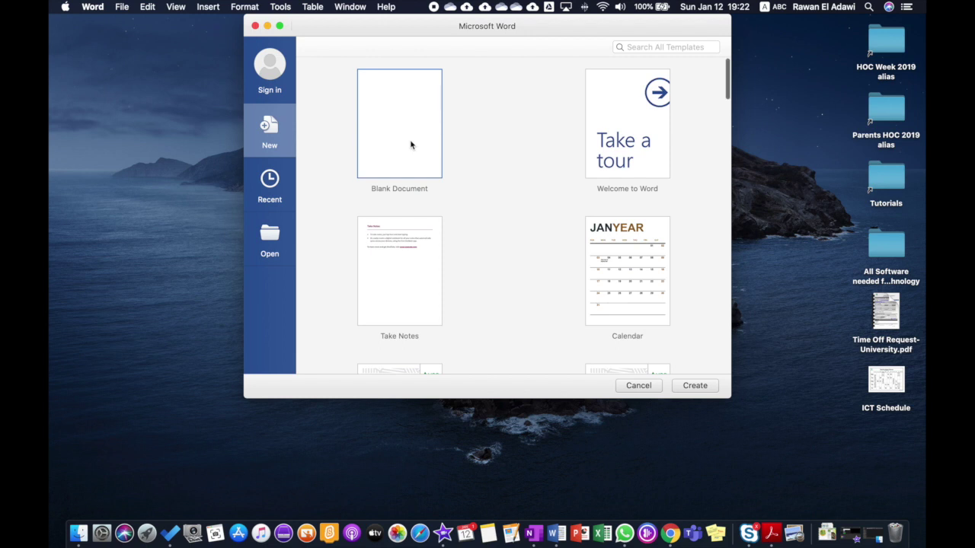
click(694, 385)
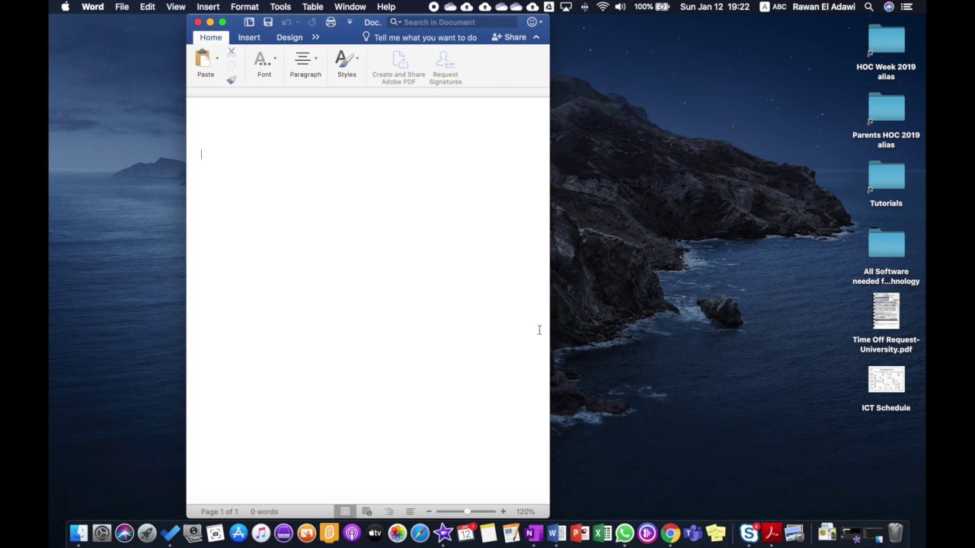
drag(549, 52, 842, 54)
drag(621, 24, 493, 23)
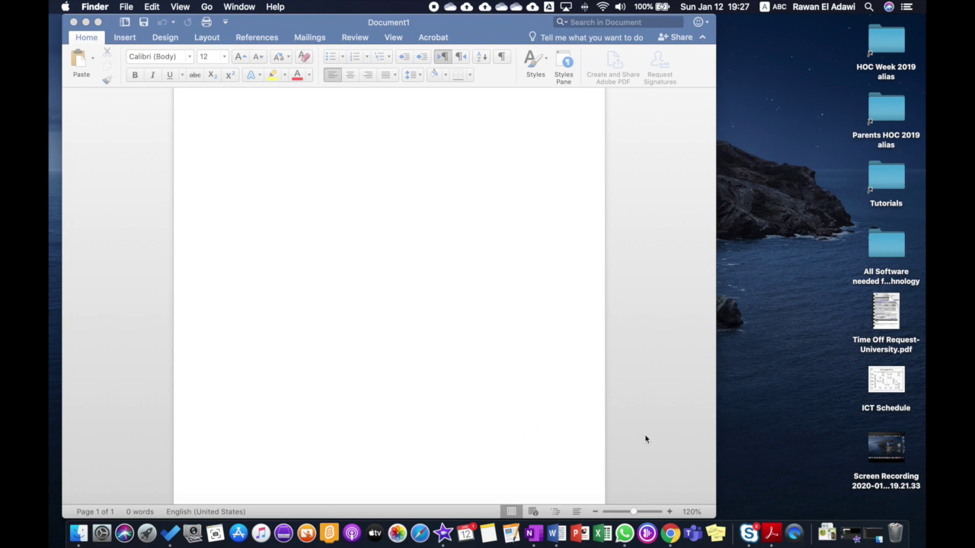
In Chrome, run a Kiddle image search for 'cat' and open the Tabby cat facts page
click(670, 523)
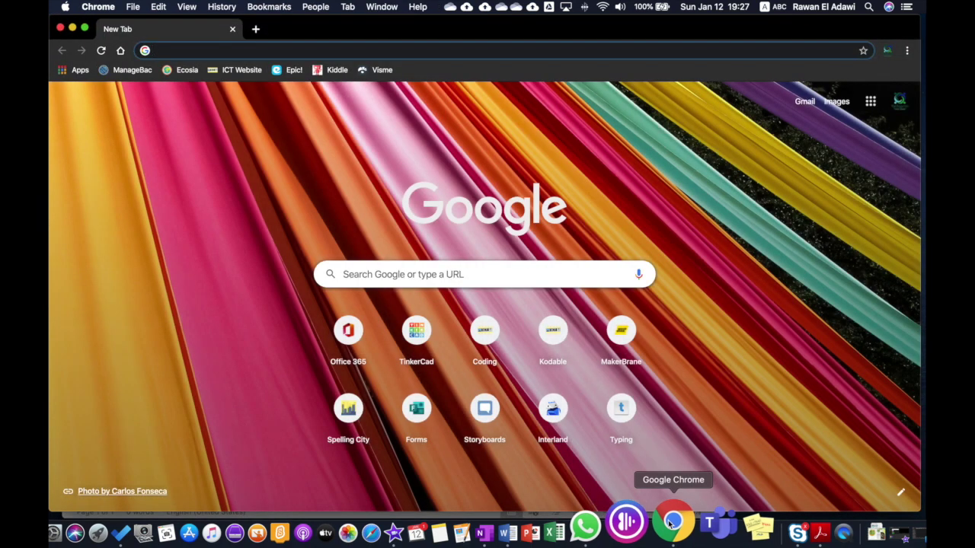
click(327, 76)
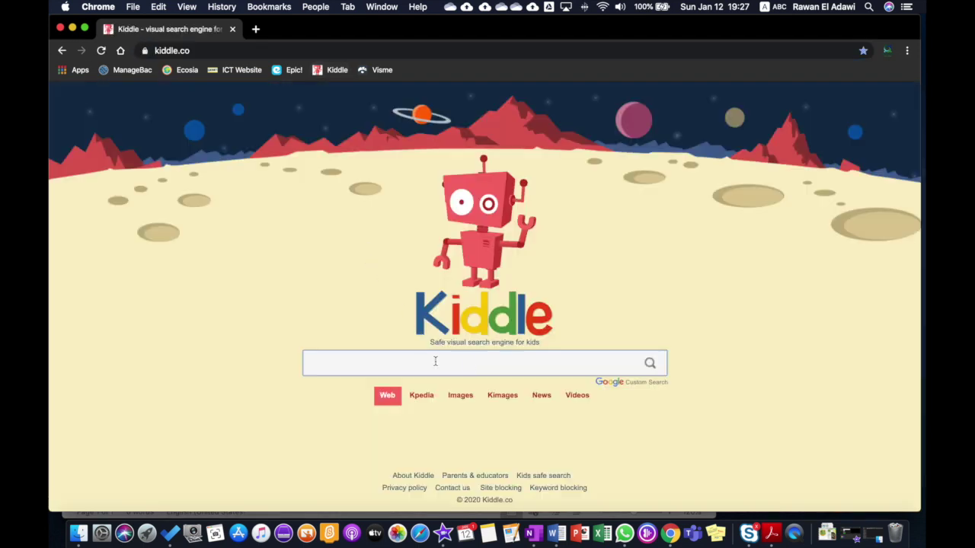
click(460, 401)
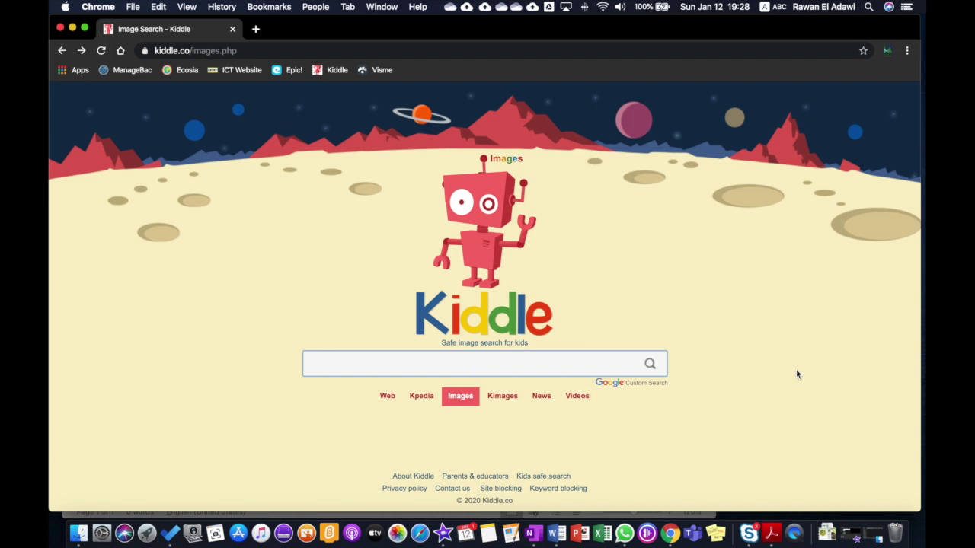
text(cat)
key(Return)
scroll(682, 376, down, 2)
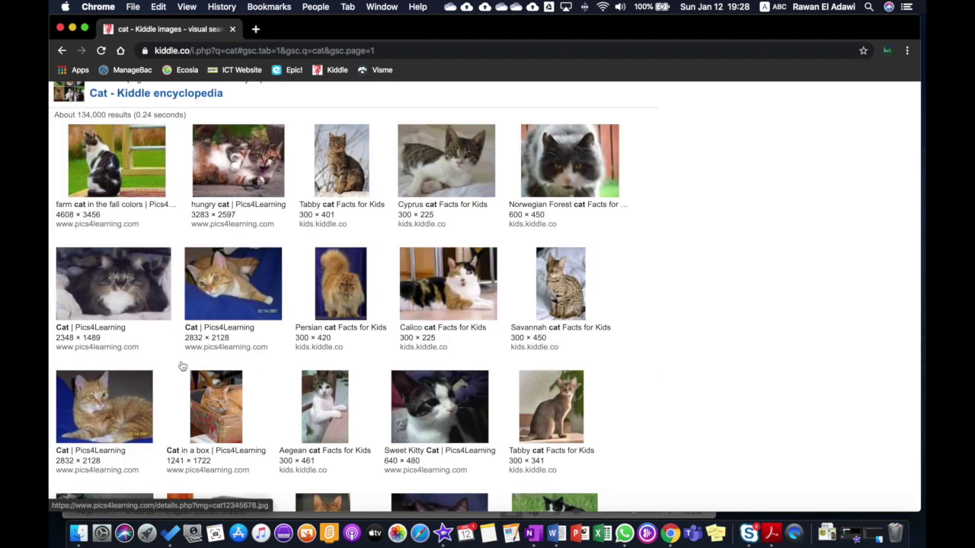
click(346, 163)
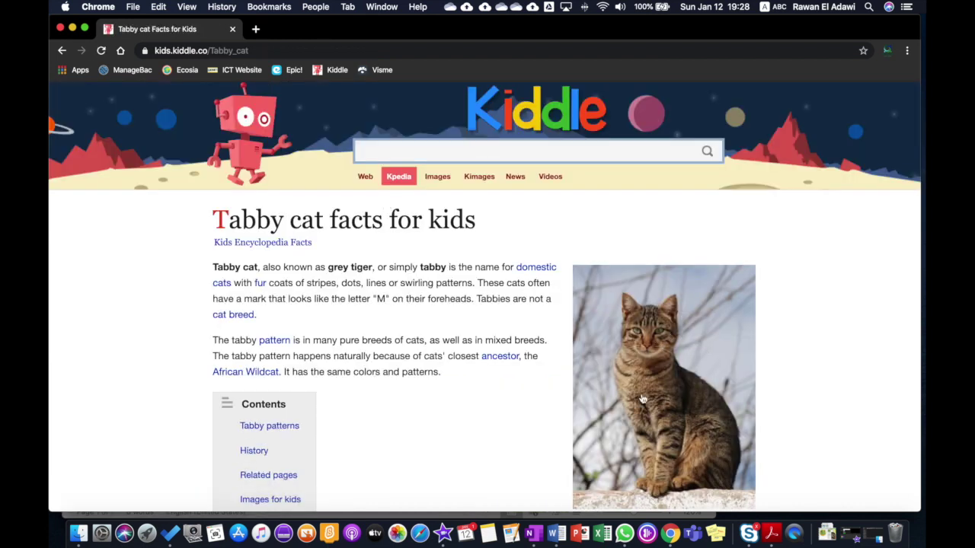
Copy the tabby cat photo from the Kiddle page and return to Word's Document1
right_click(696, 339)
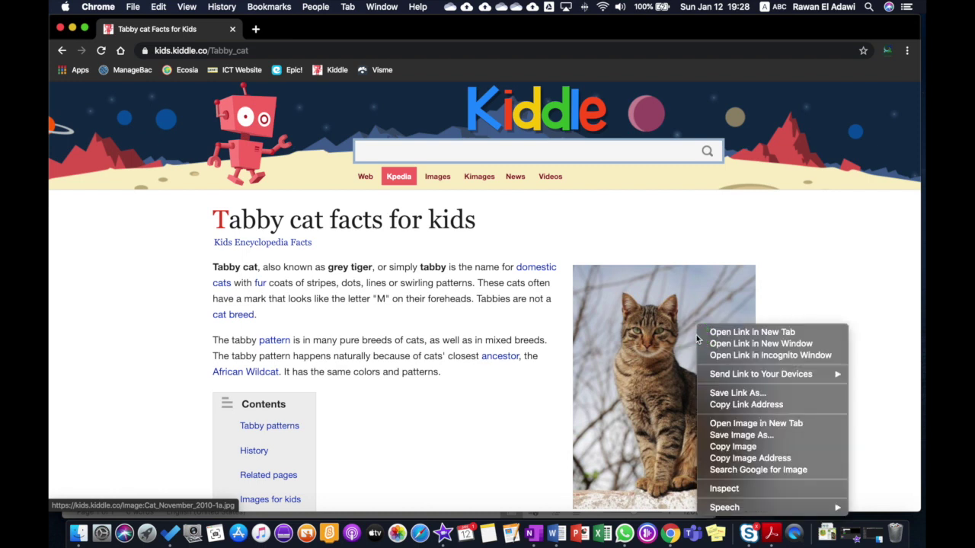
click(759, 452)
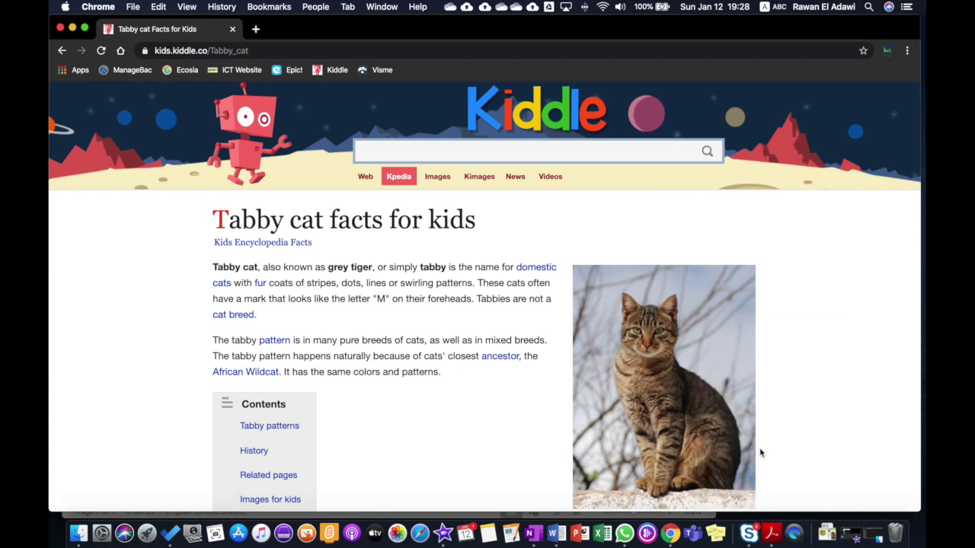
click(557, 531)
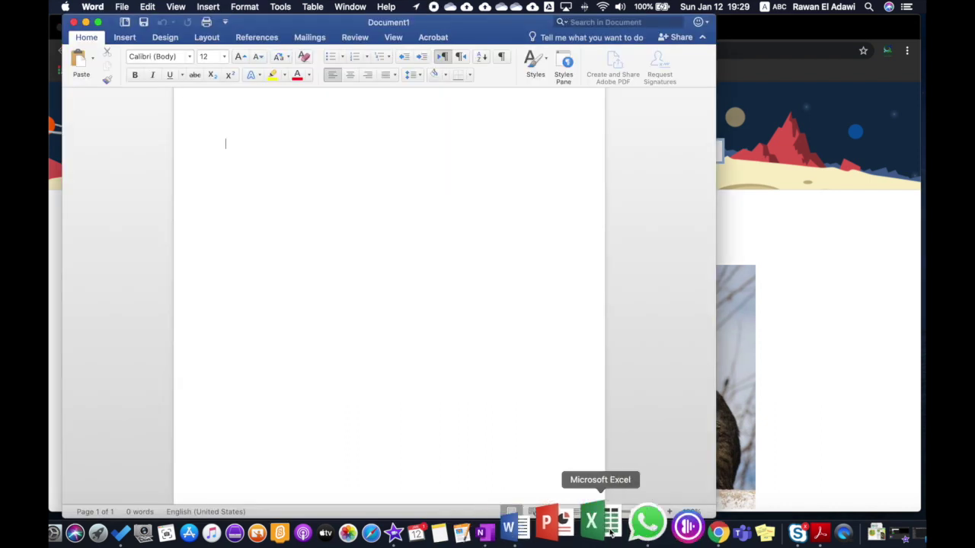
Paste the tabby cat photo into Document1 twice, the second copy below the first
right_click(234, 142)
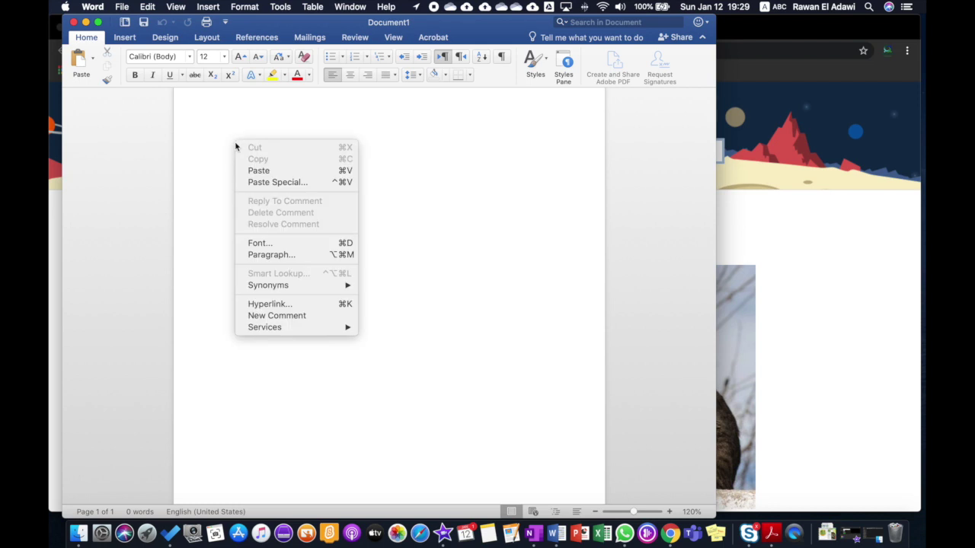
click(268, 174)
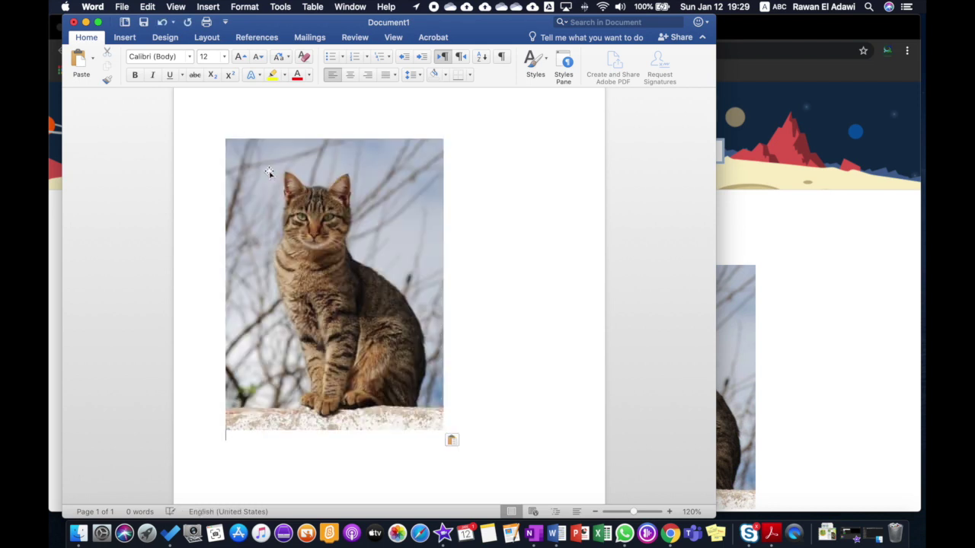
click(254, 450)
right_click(254, 450)
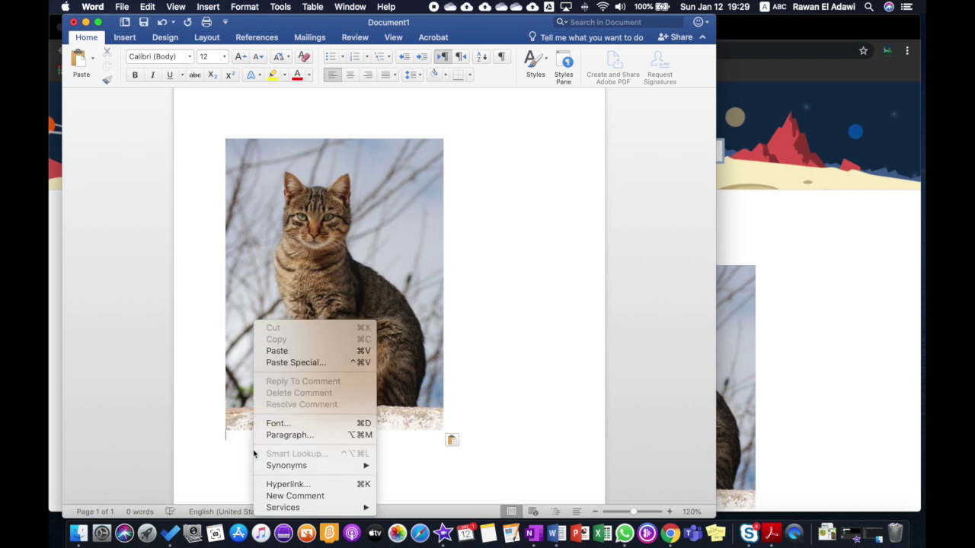
click(325, 351)
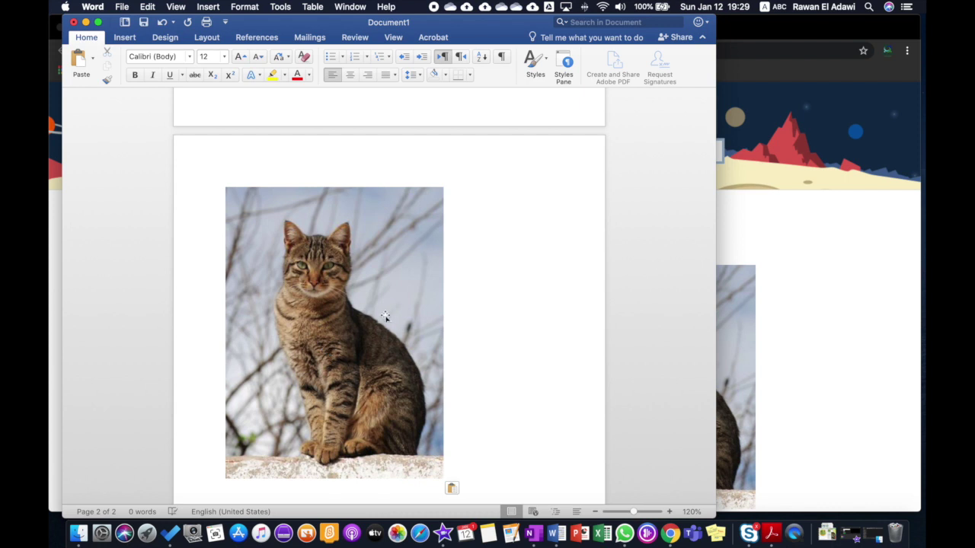
scroll(385, 316, up, 3)
scroll(385, 316, up, 10)
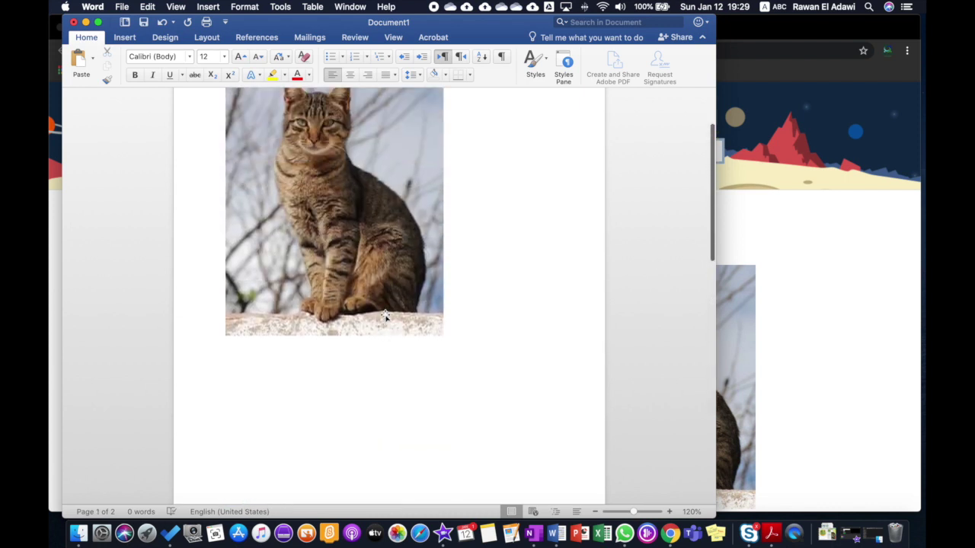
Shrink both cat photos to about 7 × 9.3 cm and place them side by side
click(347, 255)
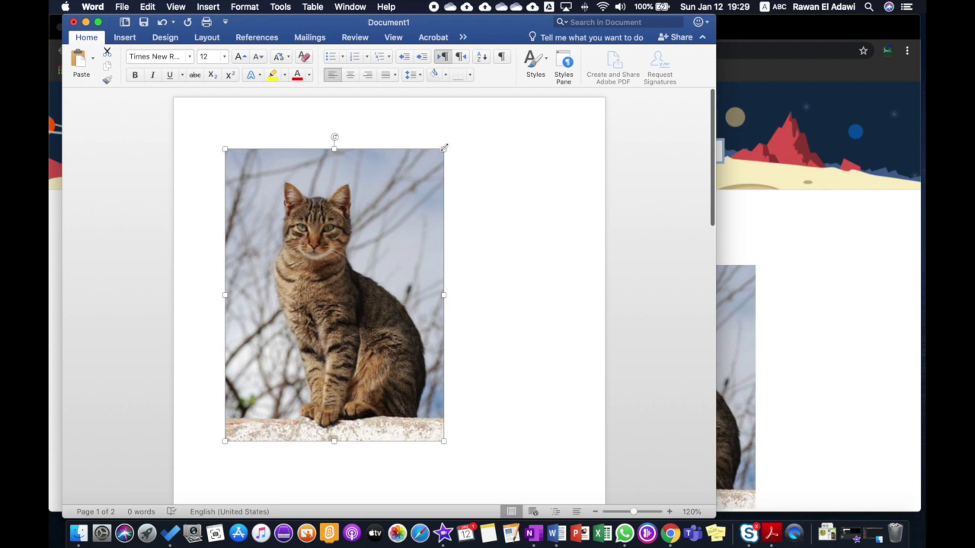
drag(443, 147, 260, 249)
click(383, 395)
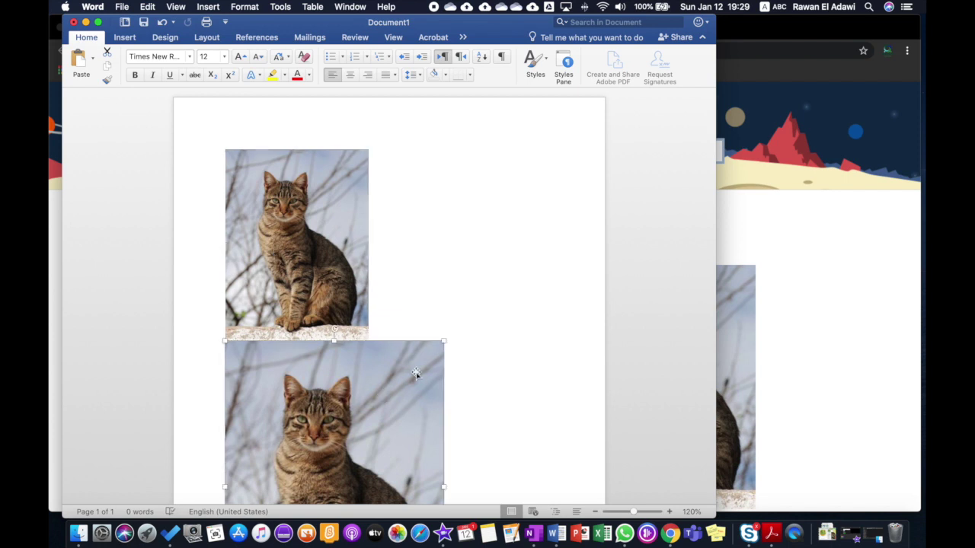
drag(443, 340, 225, 443)
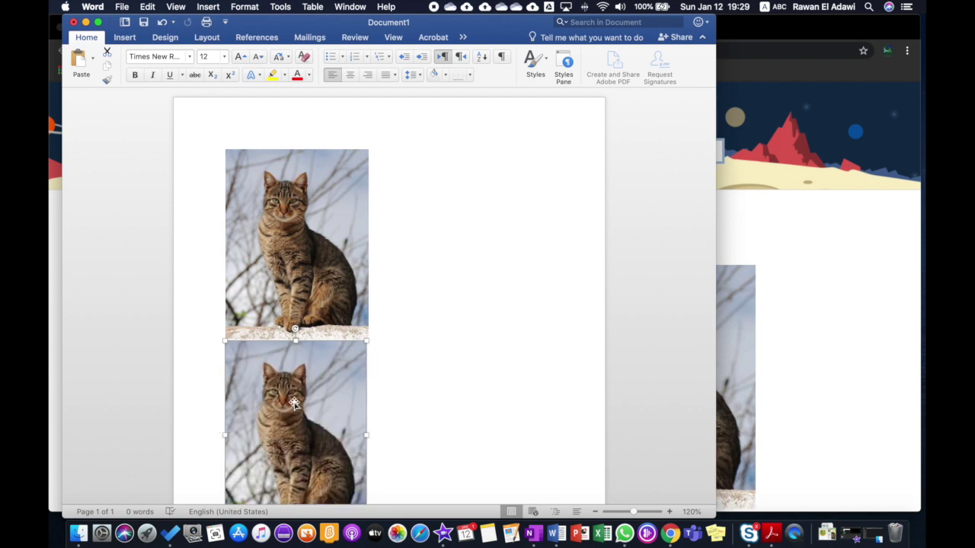
drag(297, 392, 449, 240)
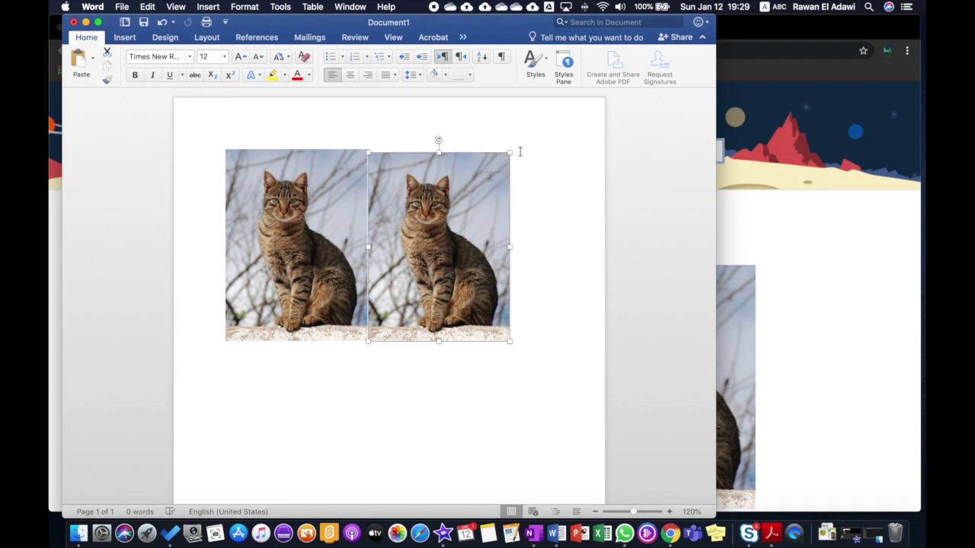
drag(511, 153, 511, 154)
Adjust the Word window width, then maximise it across the screen
drag(716, 103, 663, 102)
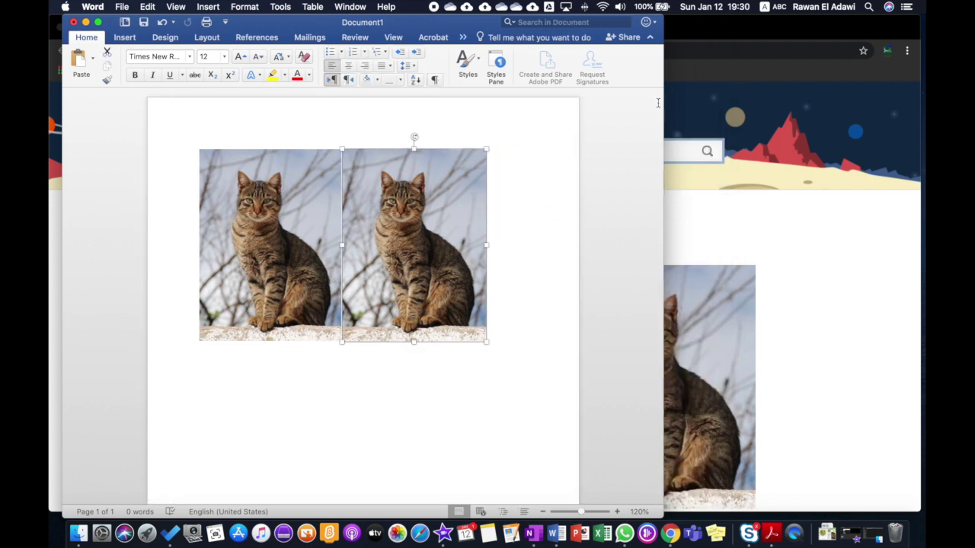
click(464, 39)
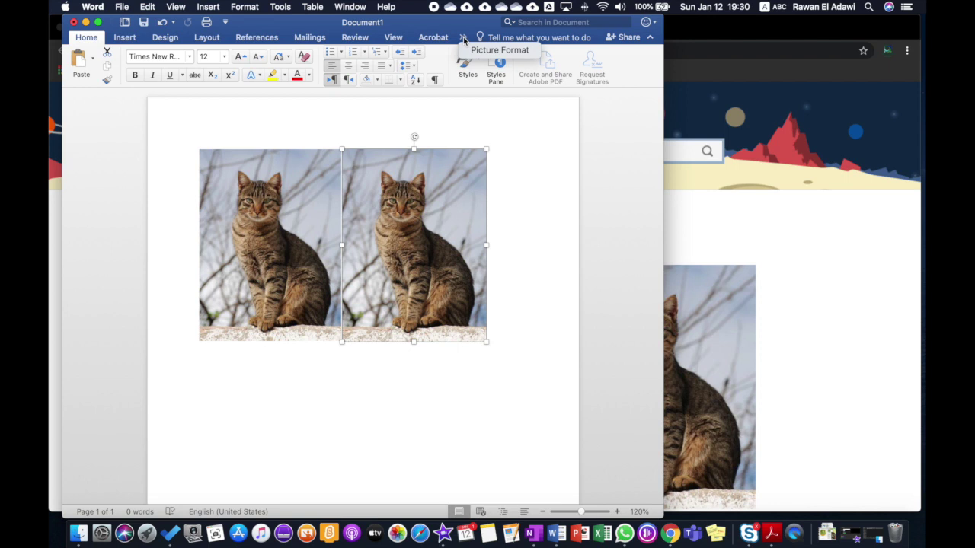
click(651, 67)
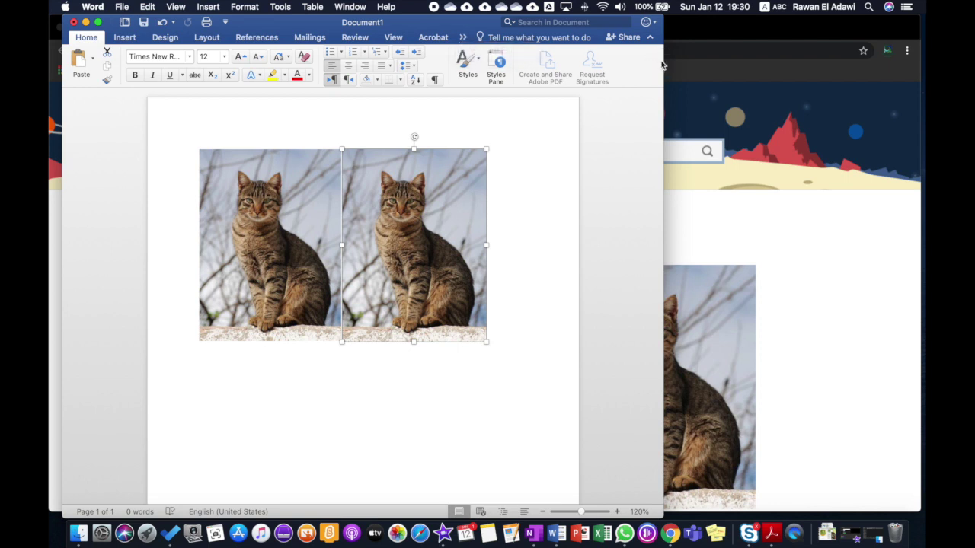
double_click(663, 61)
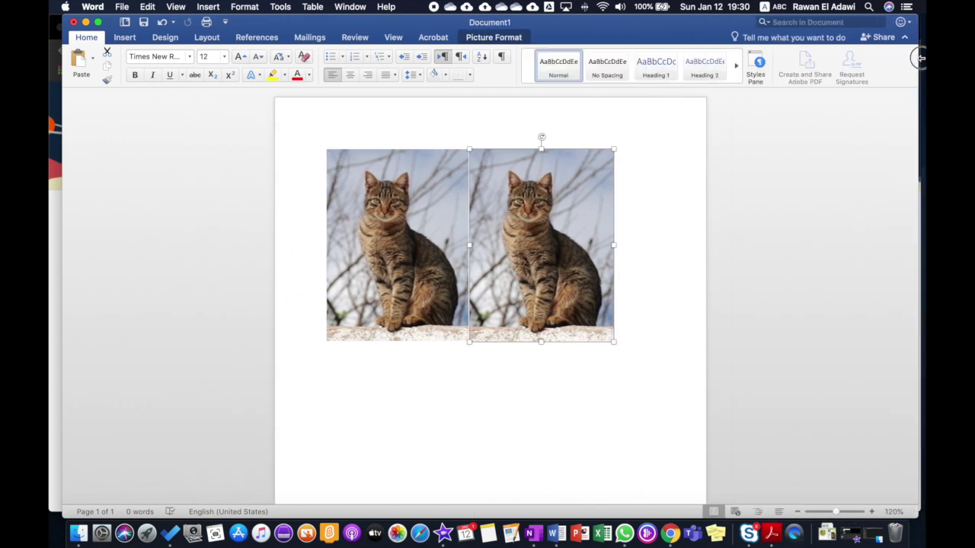
Apply Rotate > Flip Horizontal to the right-hand cat picture, then deselect it
click(485, 39)
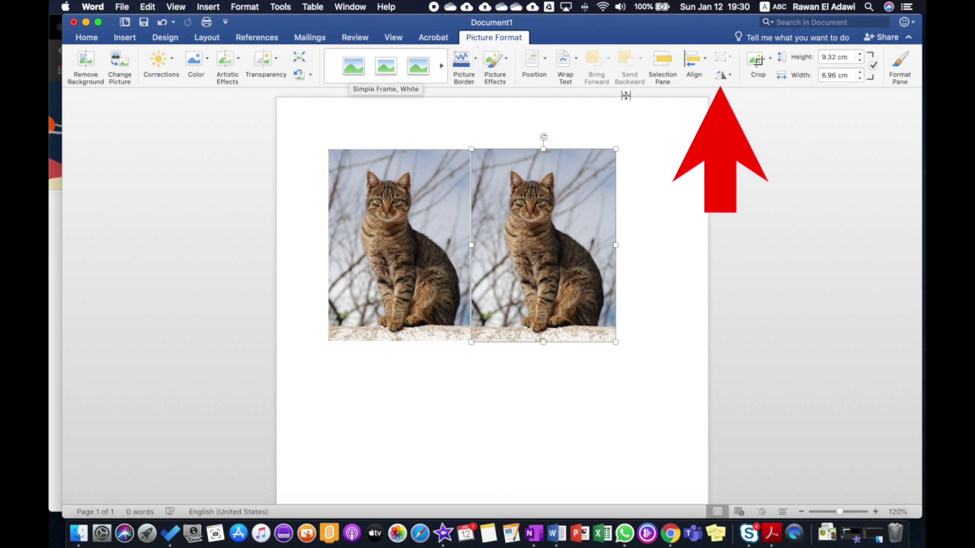
click(725, 76)
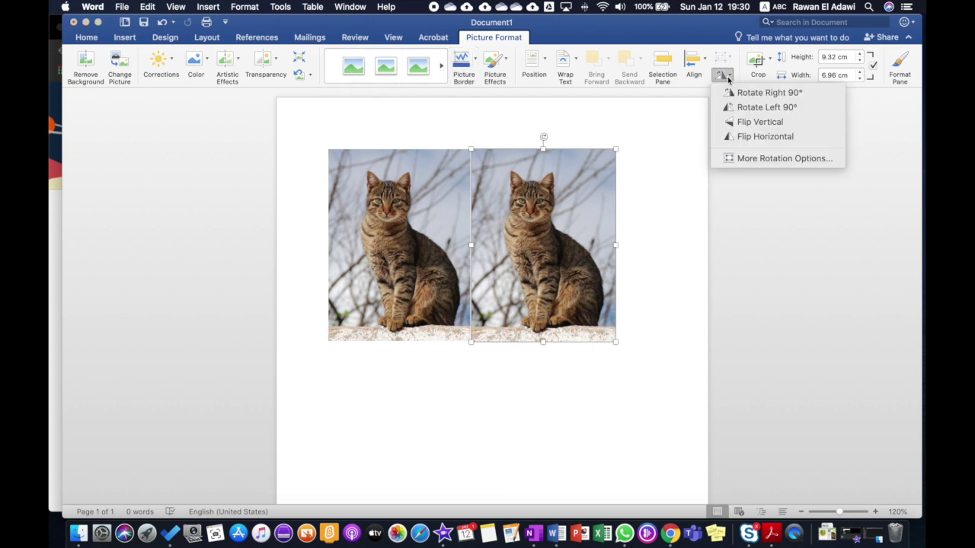
click(780, 141)
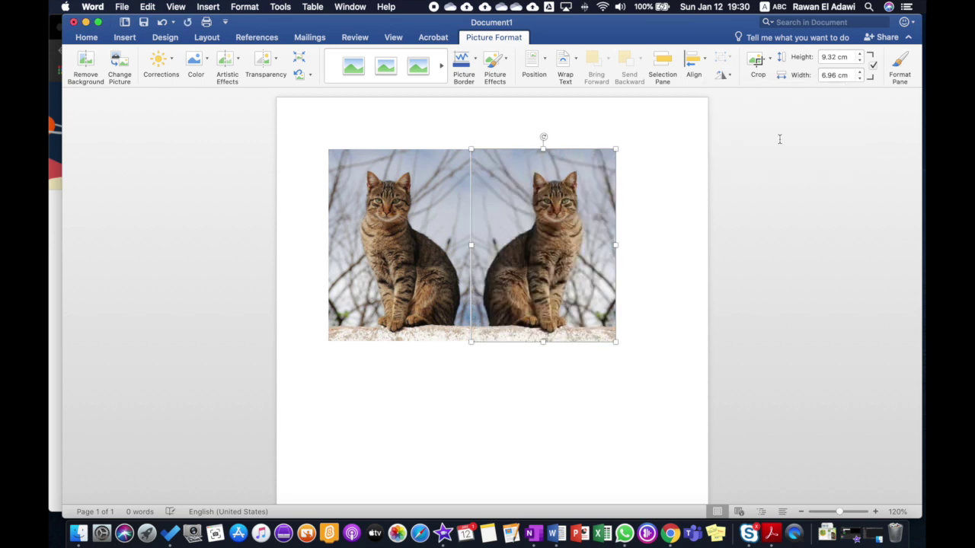
click(555, 387)
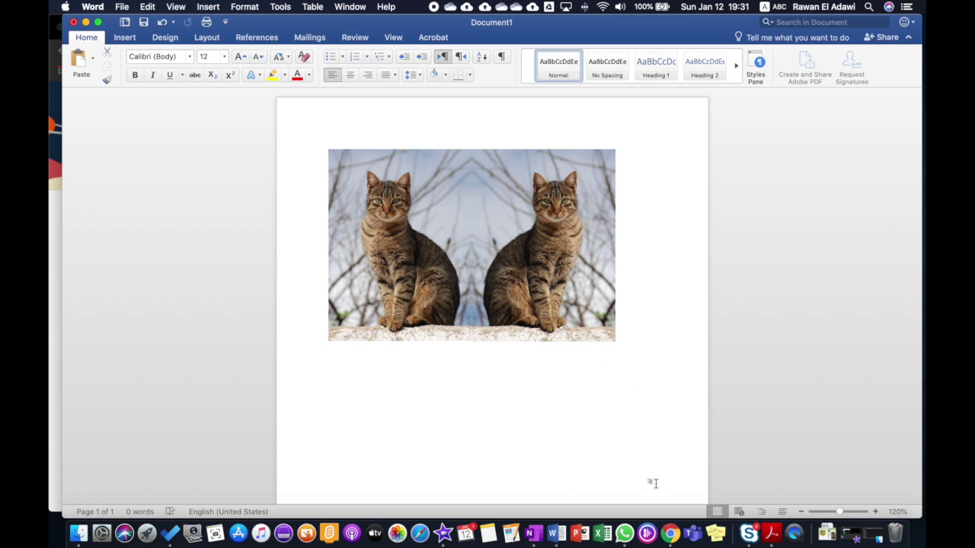
click(671, 533)
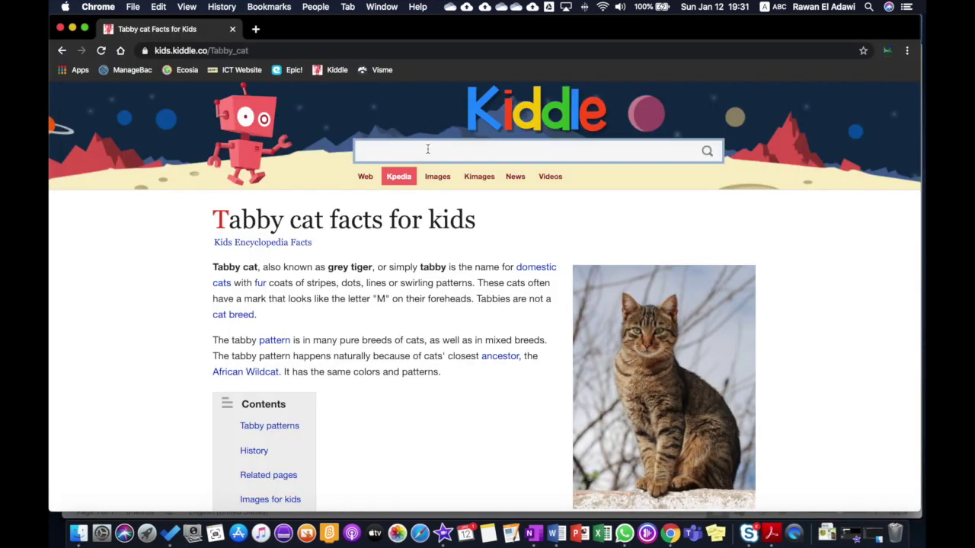
Search Kiddle images for 'dog' and open the Dog Facts for Kids page
text(dogs)
key(Return)
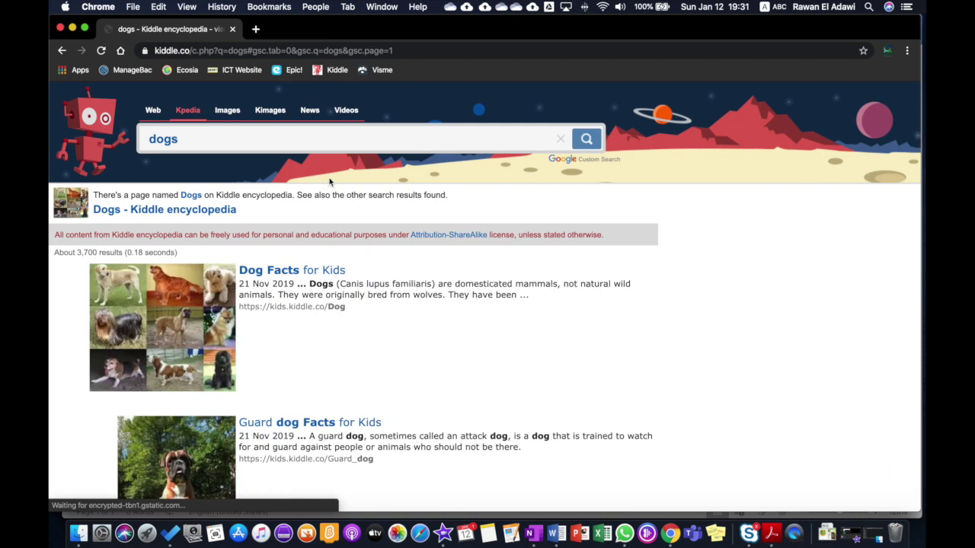
scroll(255, 385, down, 2)
scroll(228, 267, up, 2)
click(176, 139)
key(BackSpace)
key(Return)
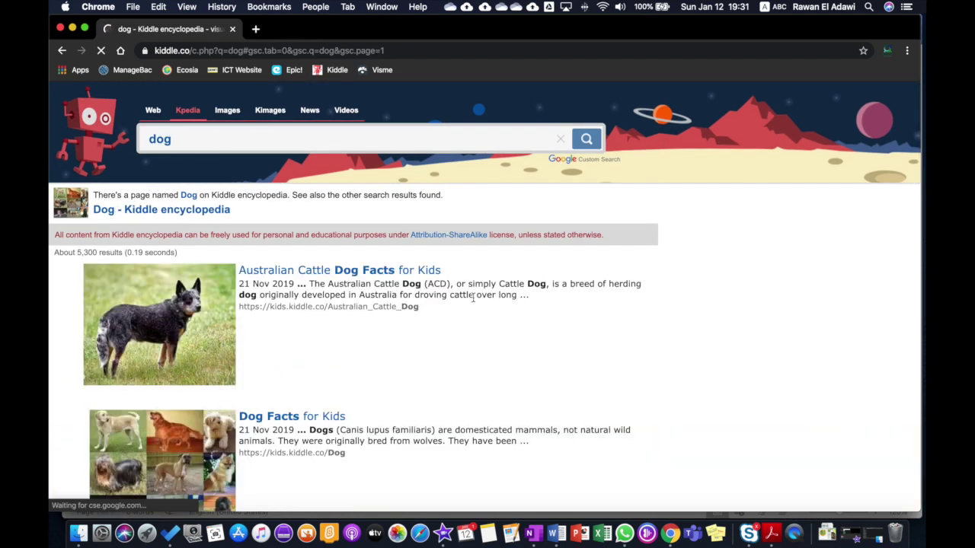
click(228, 110)
scroll(272, 246, down, 5)
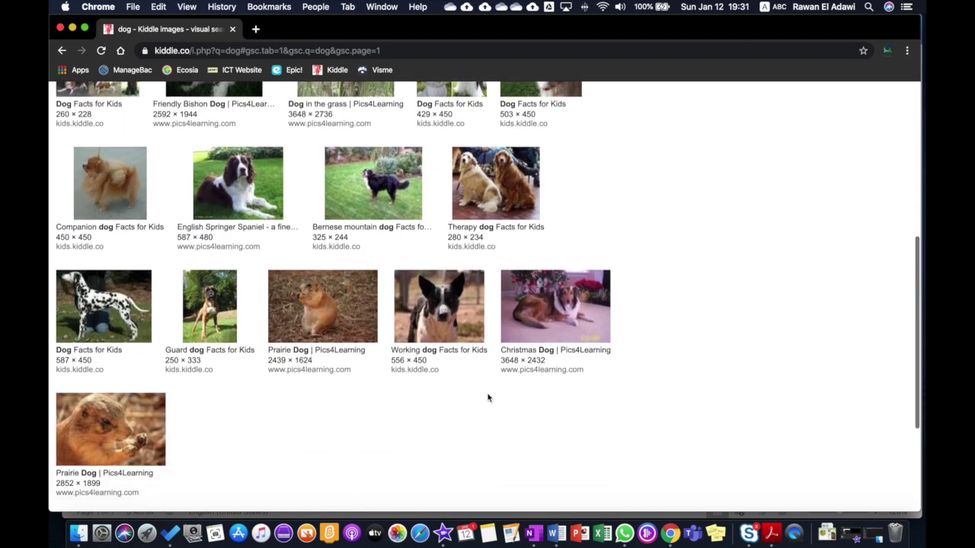
click(119, 303)
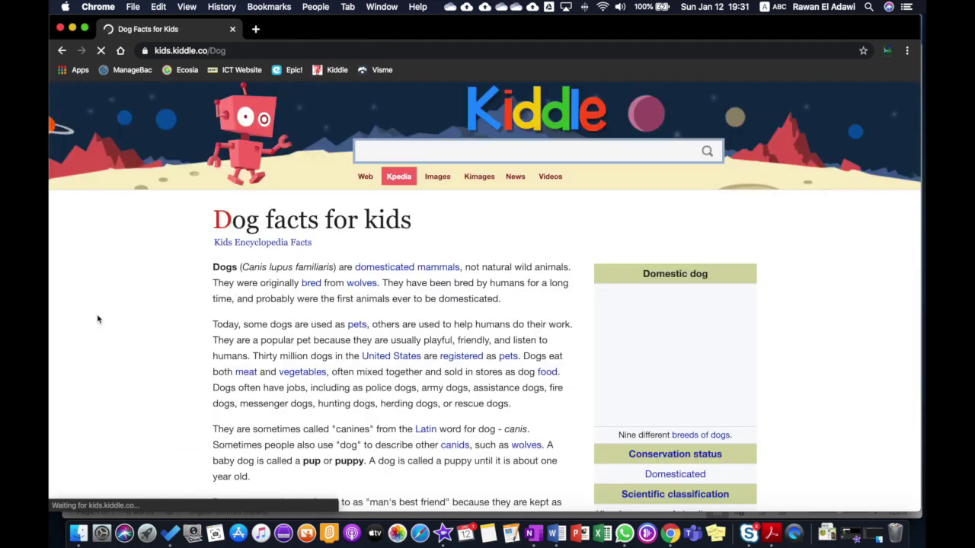
Copy the German Shepherd image and paste it into Word below the cats
scroll(677, 344, down, 10)
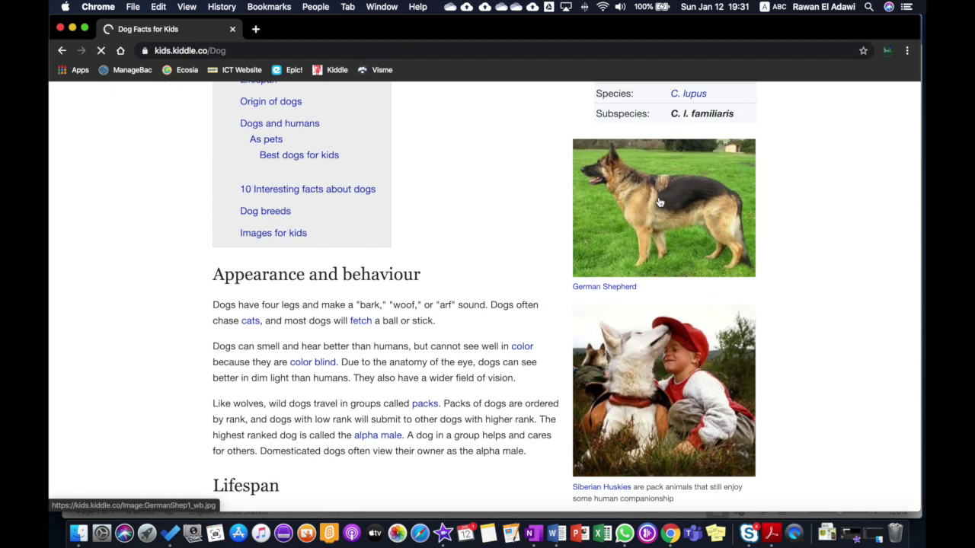
right_click(661, 191)
right_click(643, 255)
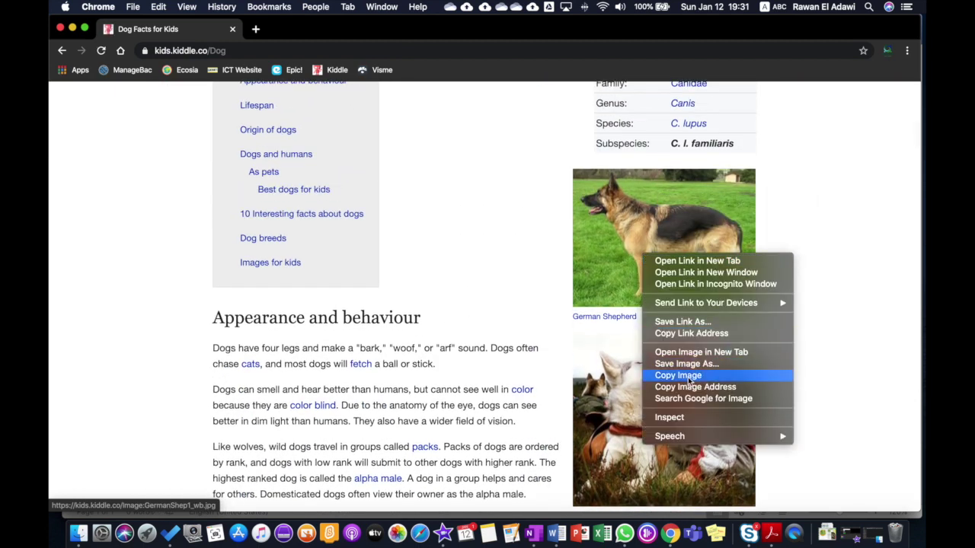
click(688, 376)
click(556, 533)
right_click(361, 369)
click(392, 350)
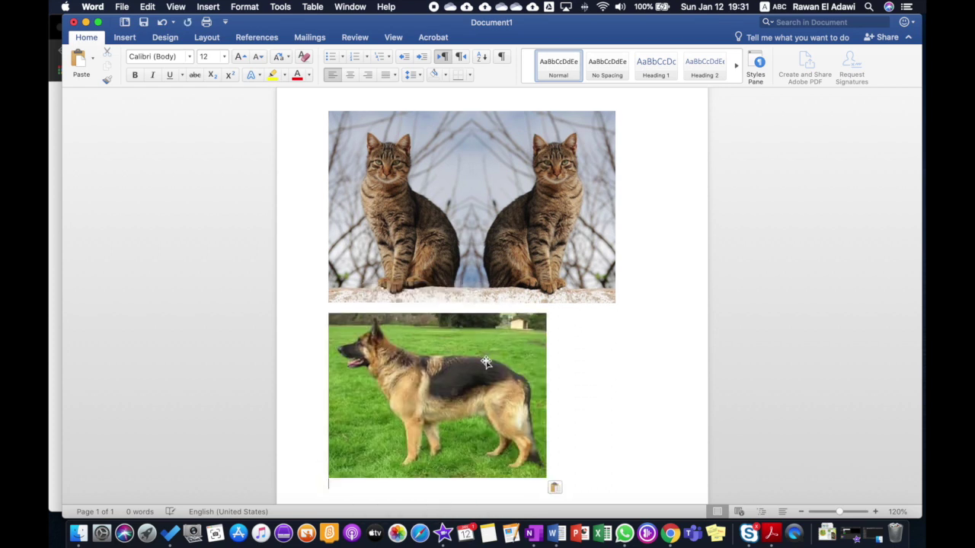
Paste a second German Shepherd and resize both dogs to sit side by side at equal height
right_click(559, 359)
click(643, 360)
scroll(623, 358, down, 5)
scroll(617, 358, down, 2)
drag(546, 128, 466, 169)
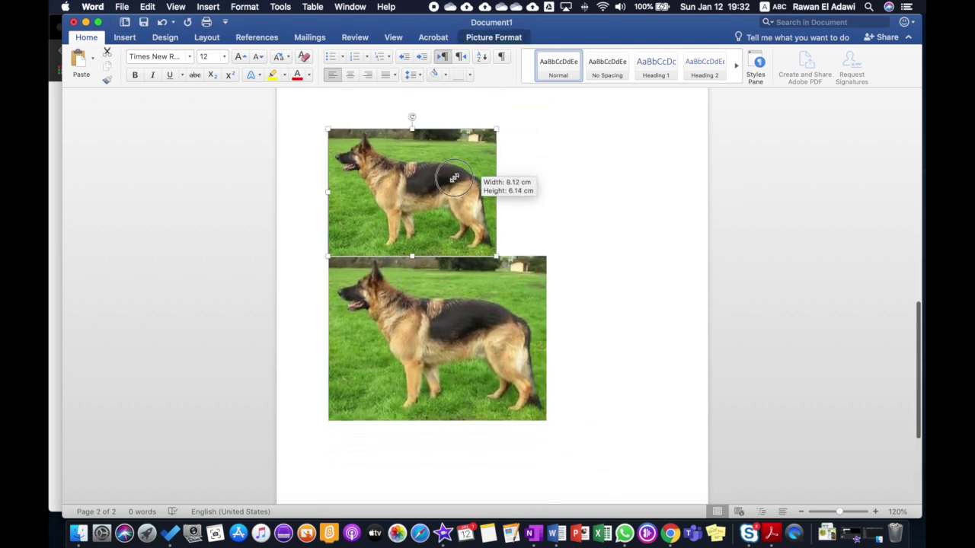
click(457, 298)
drag(545, 251, 435, 283)
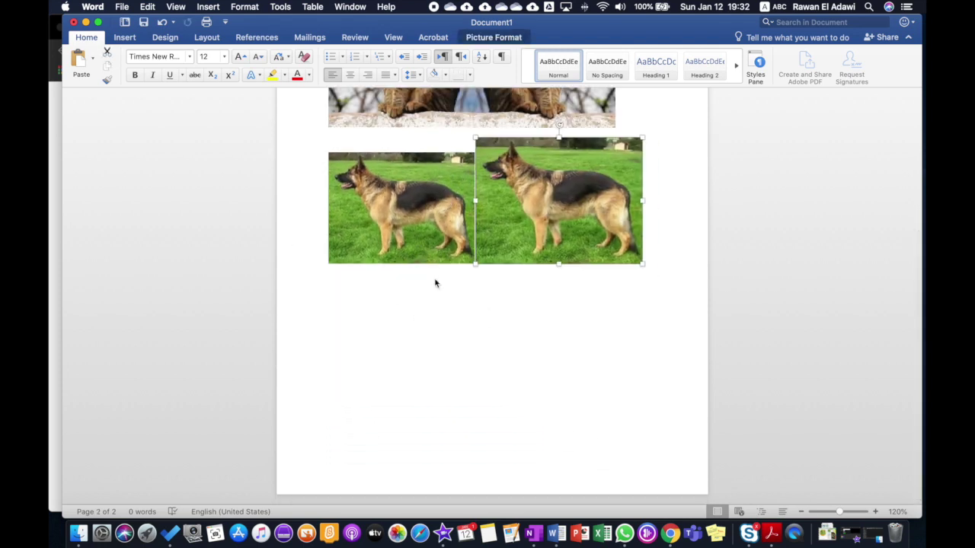
drag(642, 138, 623, 138)
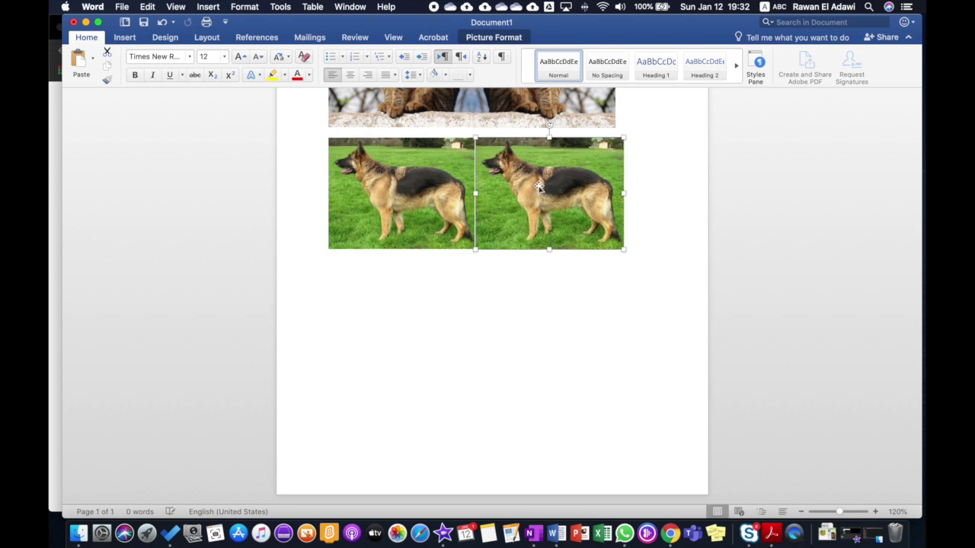
click(500, 40)
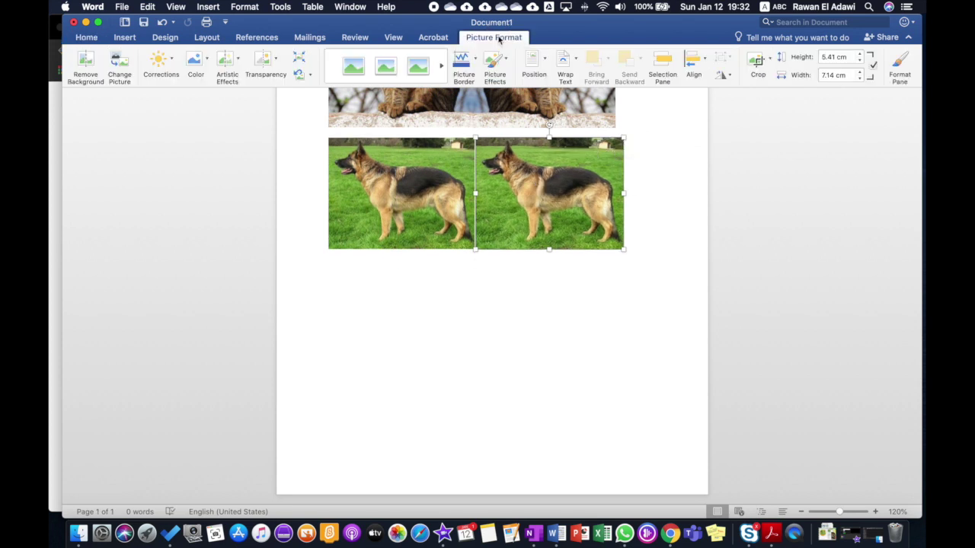
Apply Rotate > Flip Horizontal to the right German Shepherd, then deselect it
click(724, 76)
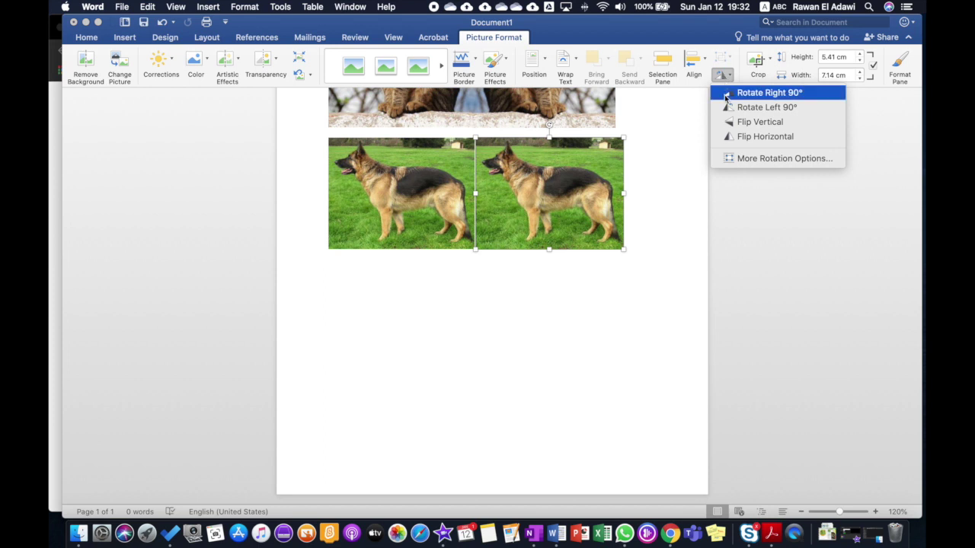
click(782, 142)
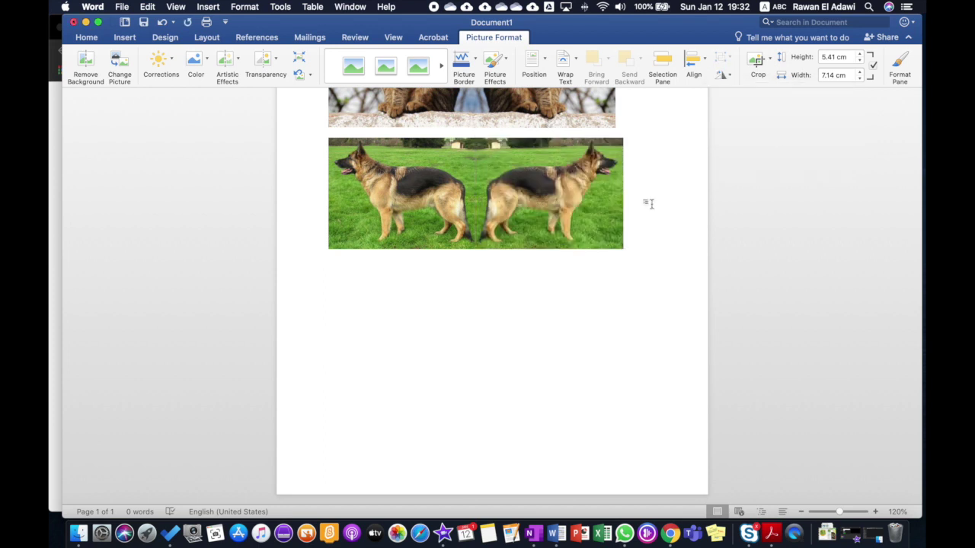
click(650, 202)
scroll(651, 204, up, 5)
scroll(652, 206, down, 2)
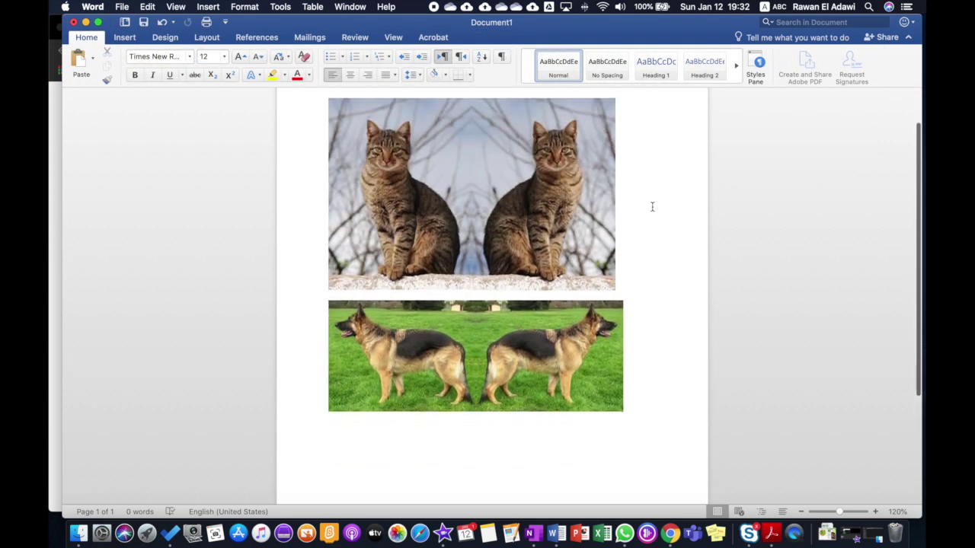
scroll(653, 206, up, 2)
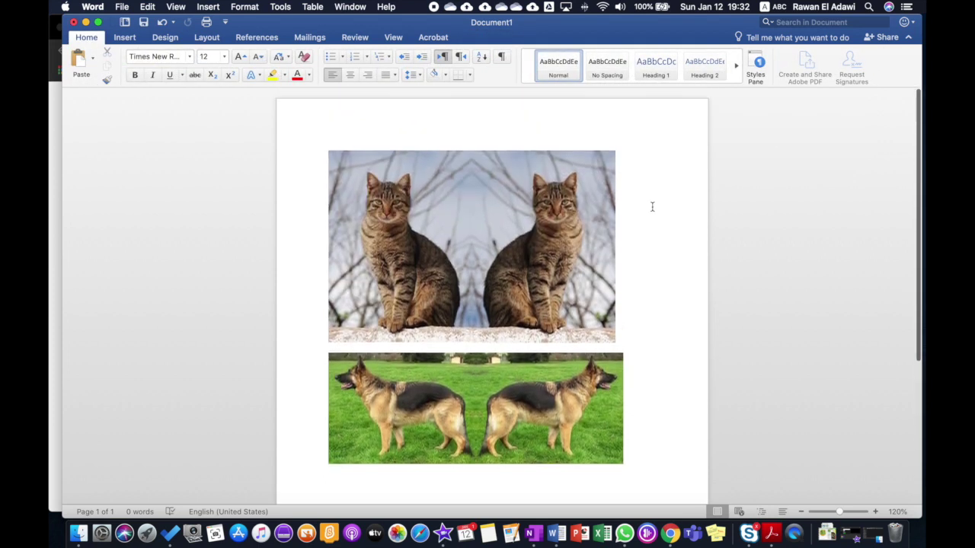
Set up saving as a Word Document (.docx) in Documents, naming it with the author's name and class
click(143, 23)
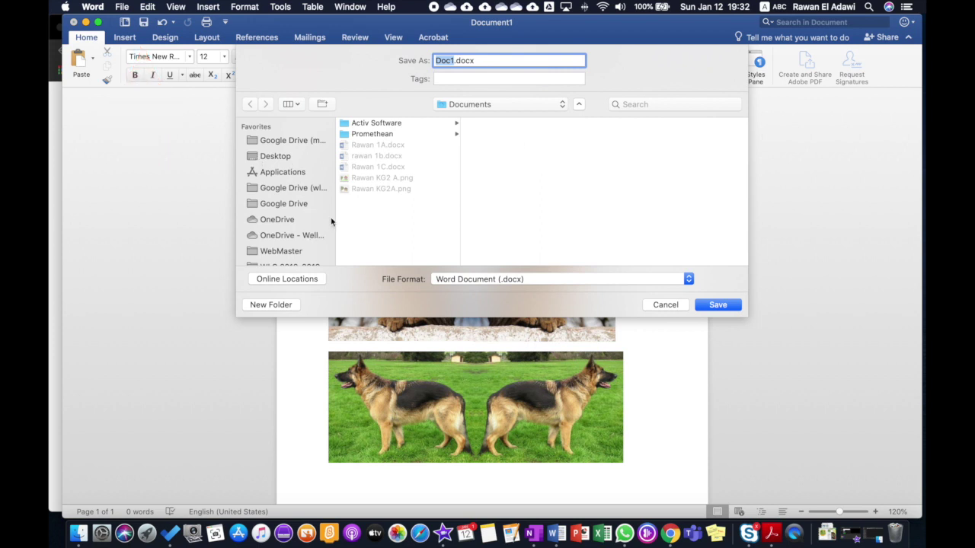
click(488, 103)
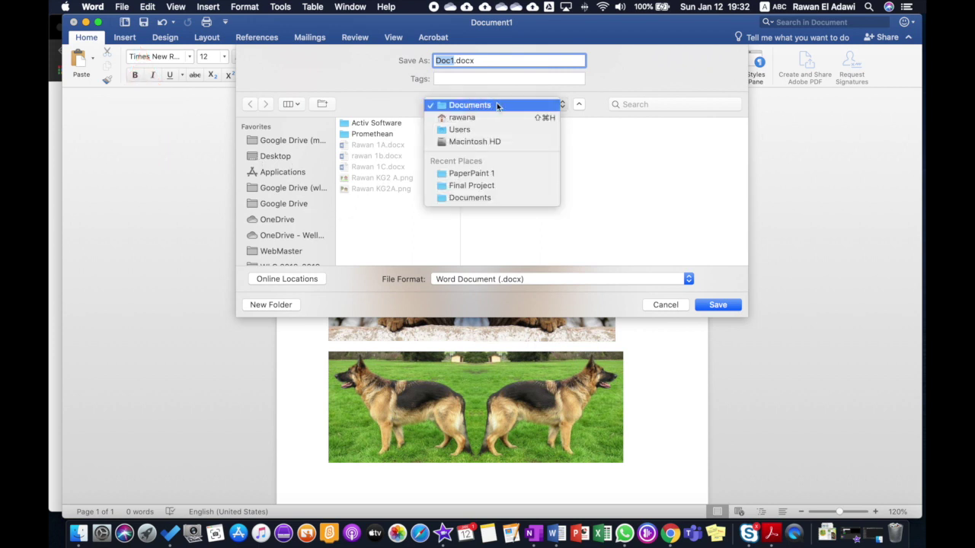
click(493, 105)
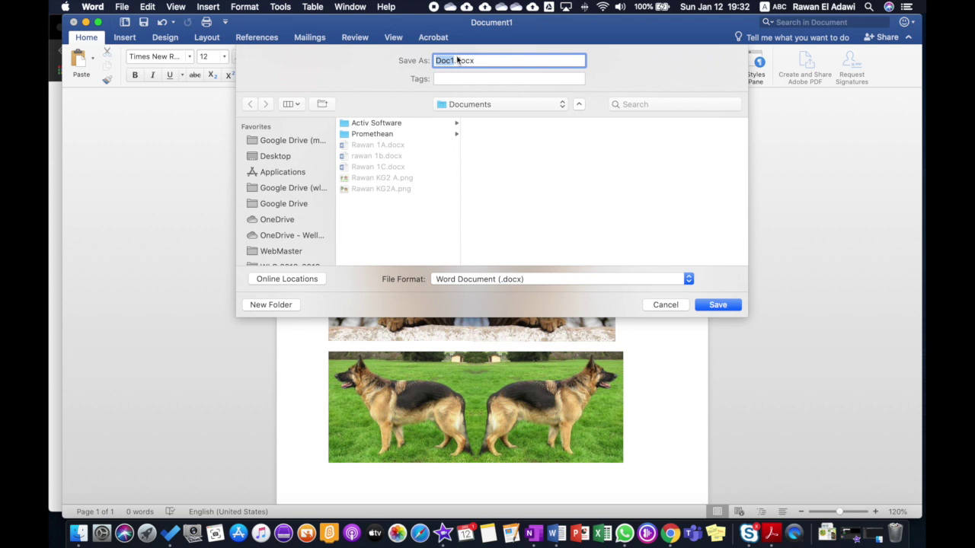
text(Rawan 2A)
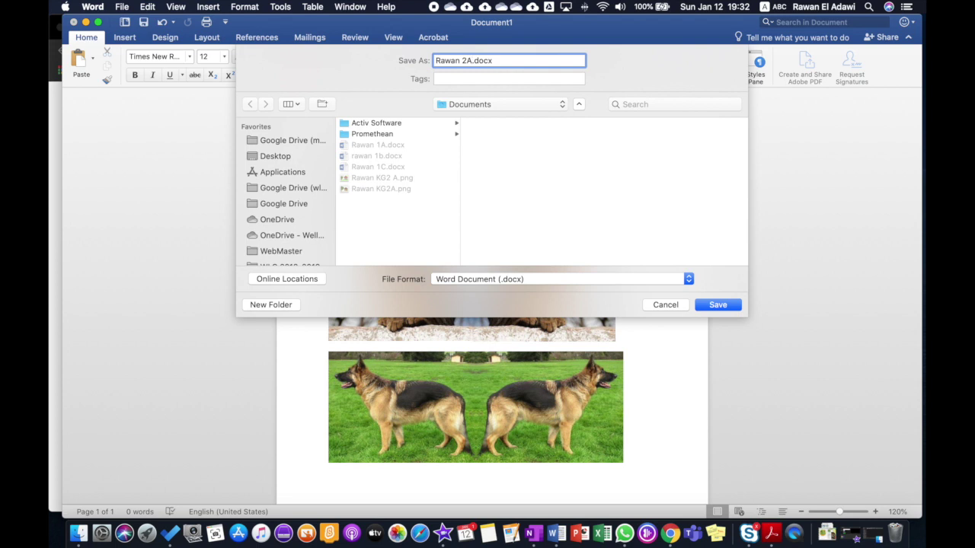